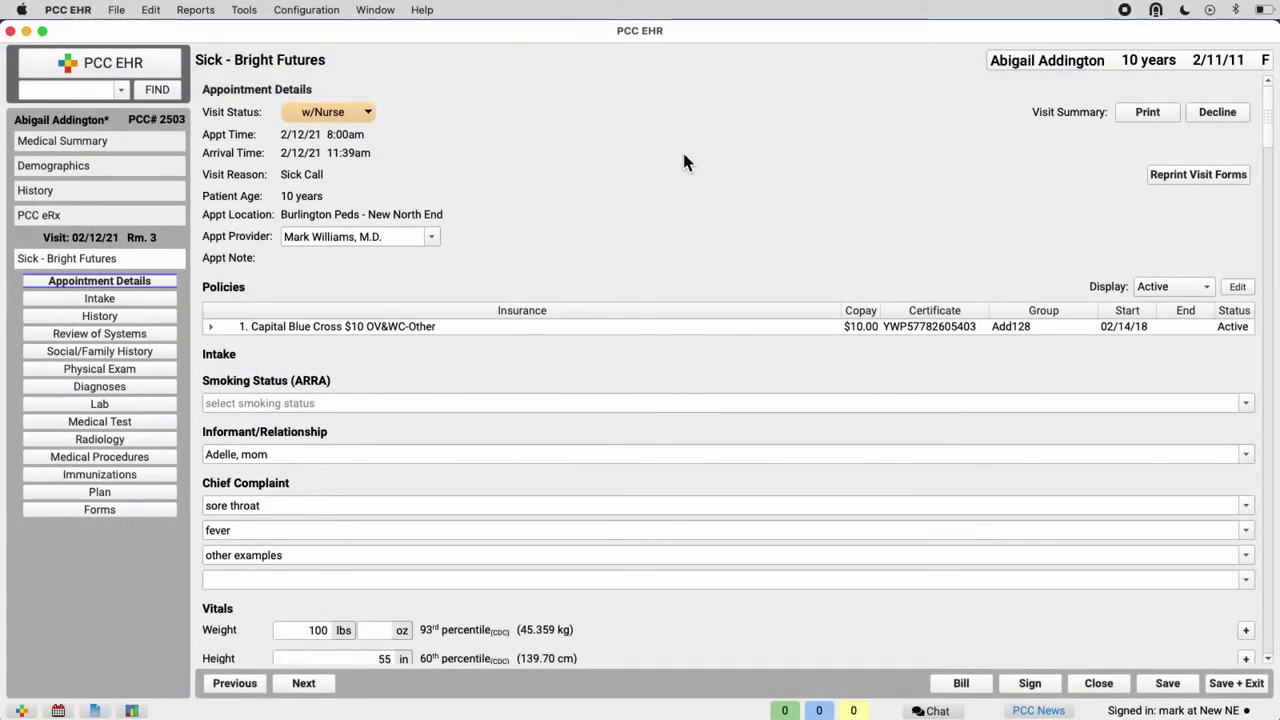
- Review the visit chart's diagnoses, lab, radiology and immunization sections
click(129, 388)
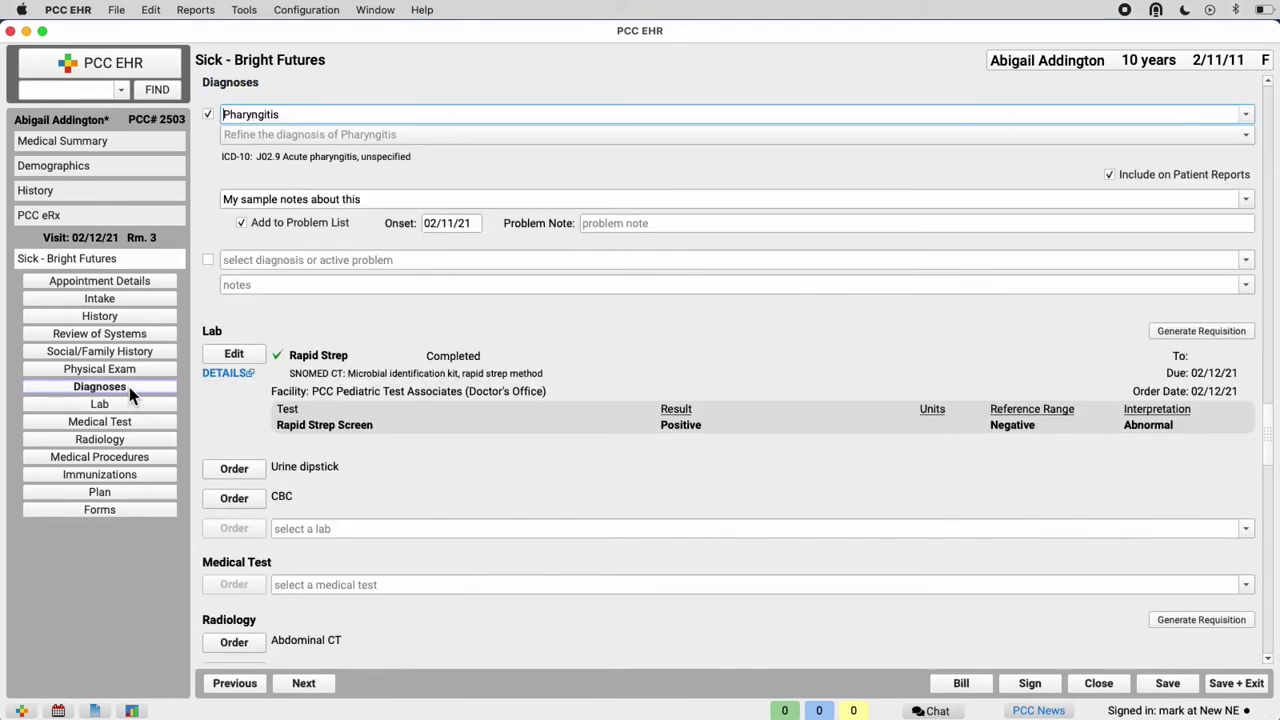
click(126, 404)
click(123, 440)
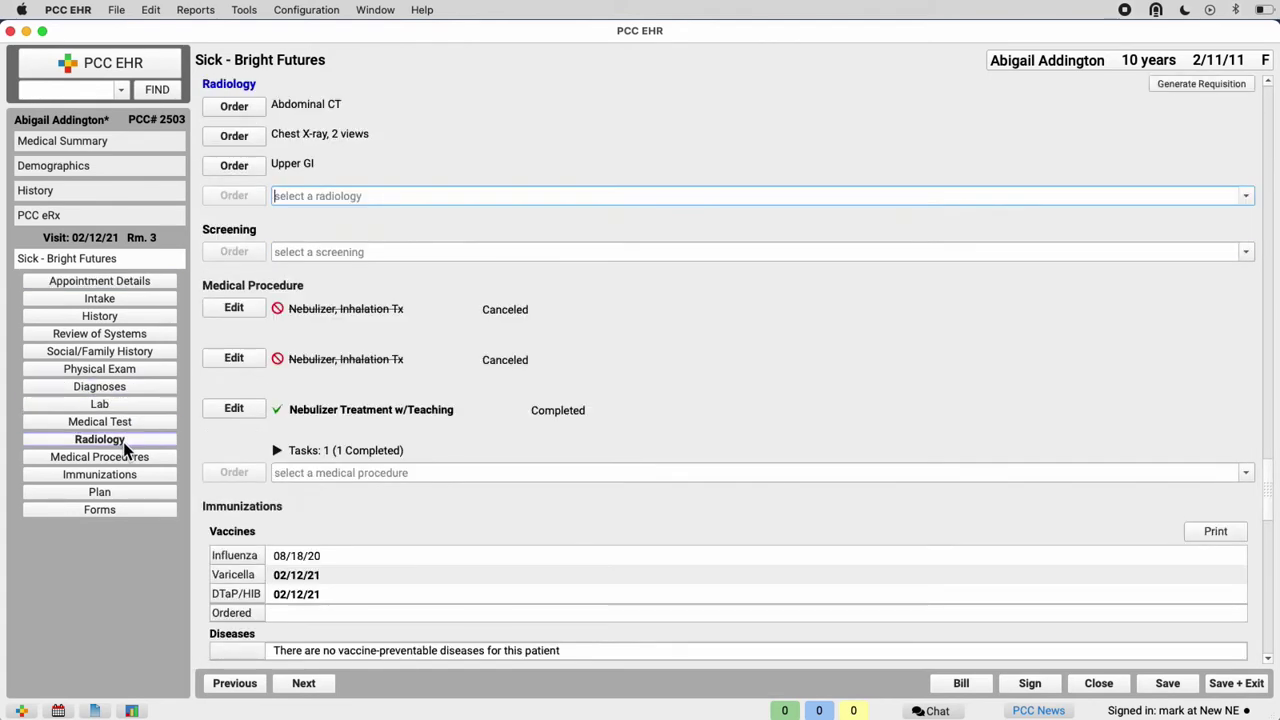
click(128, 474)
scroll(557, 455, down, 3)
scroll(545, 470, down, 4)
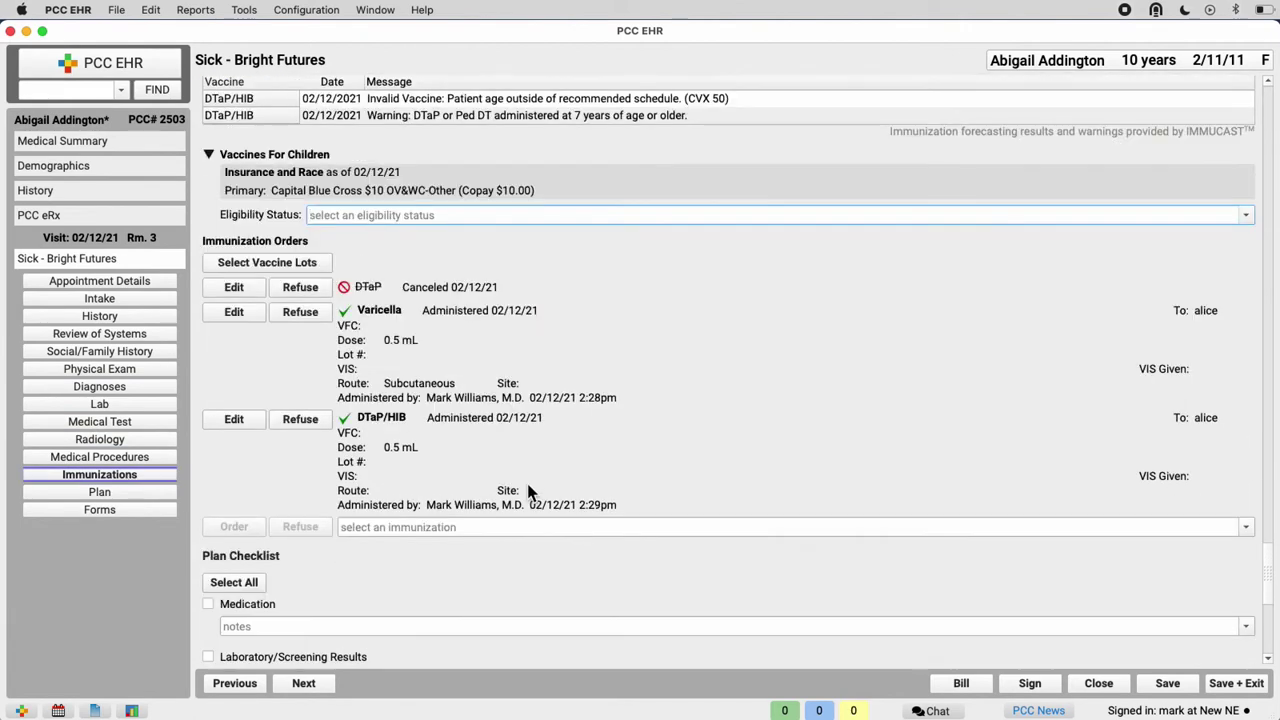
scroll(797, 440, down, 4)
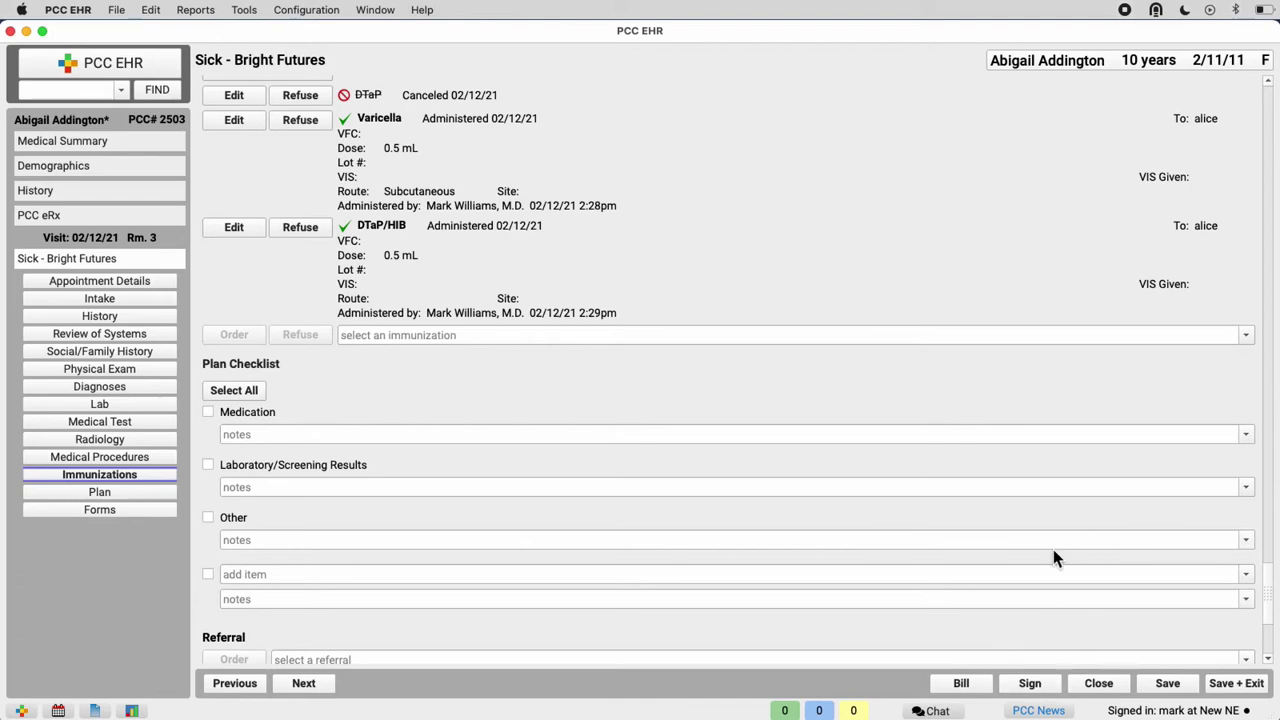
- Save the chart changes, bring up the visit bill, and check the 94664 nebulizer treatment code
click(975, 684)
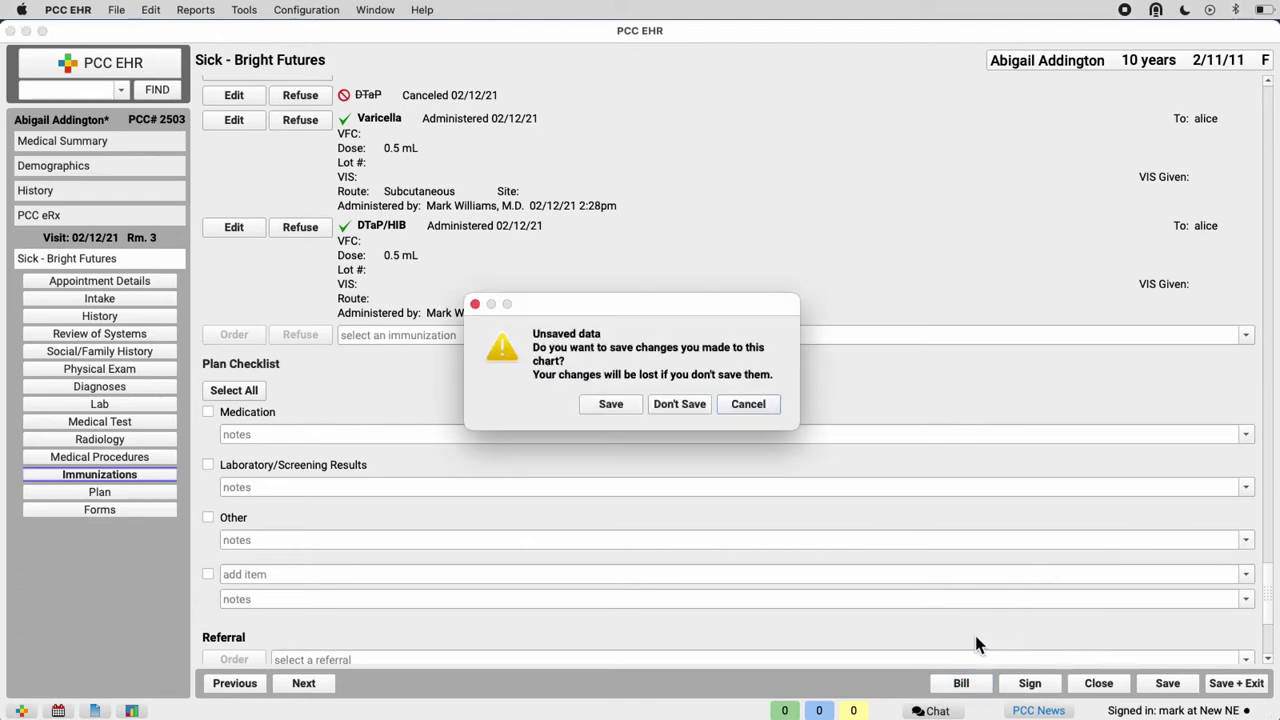
click(626, 402)
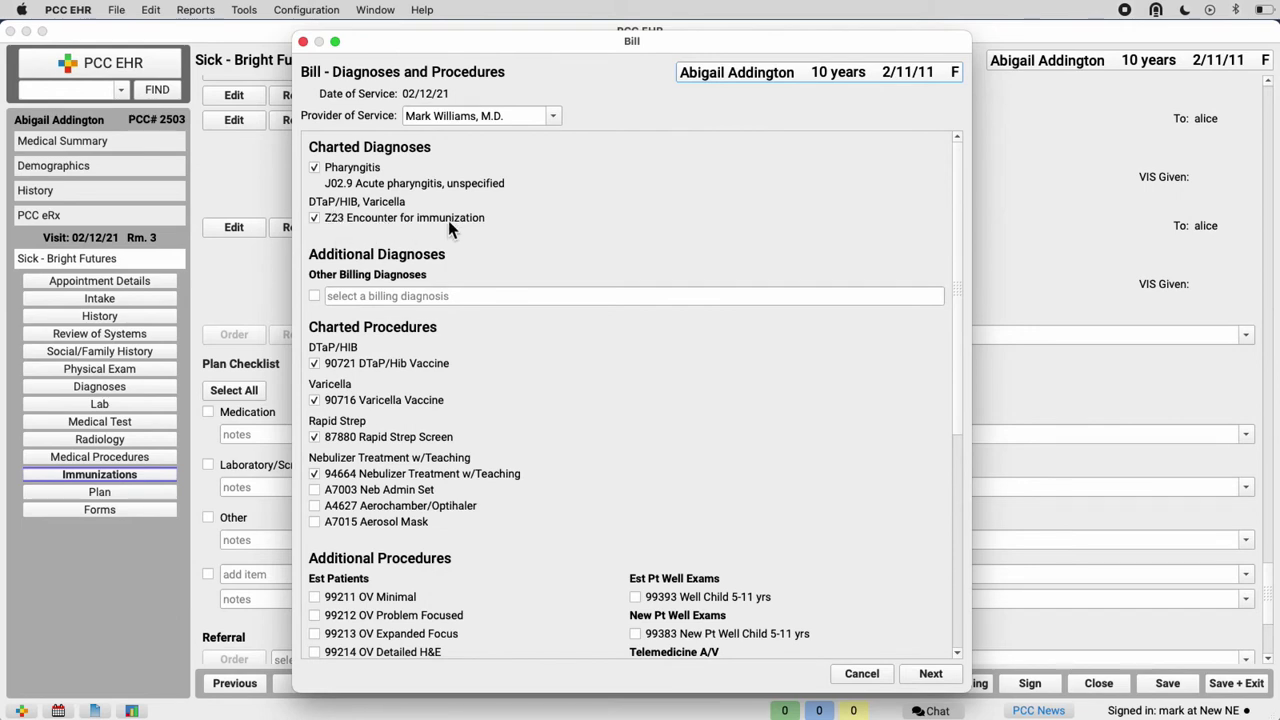
scroll(666, 496, down, 3)
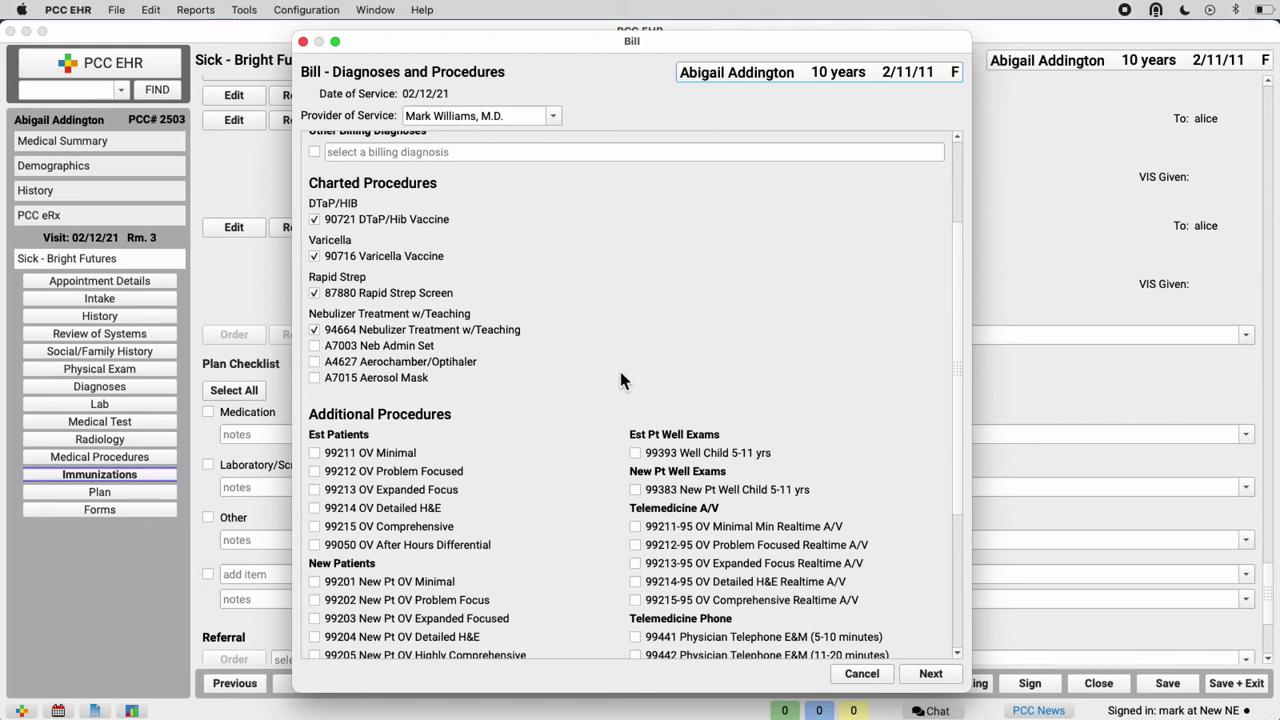
click(314, 329)
- Check the A7015 Aerosol Mask code on the bill, then continue to diagnosis linking and units
click(315, 377)
scroll(707, 448, down, 2)
scroll(707, 445, down, 2)
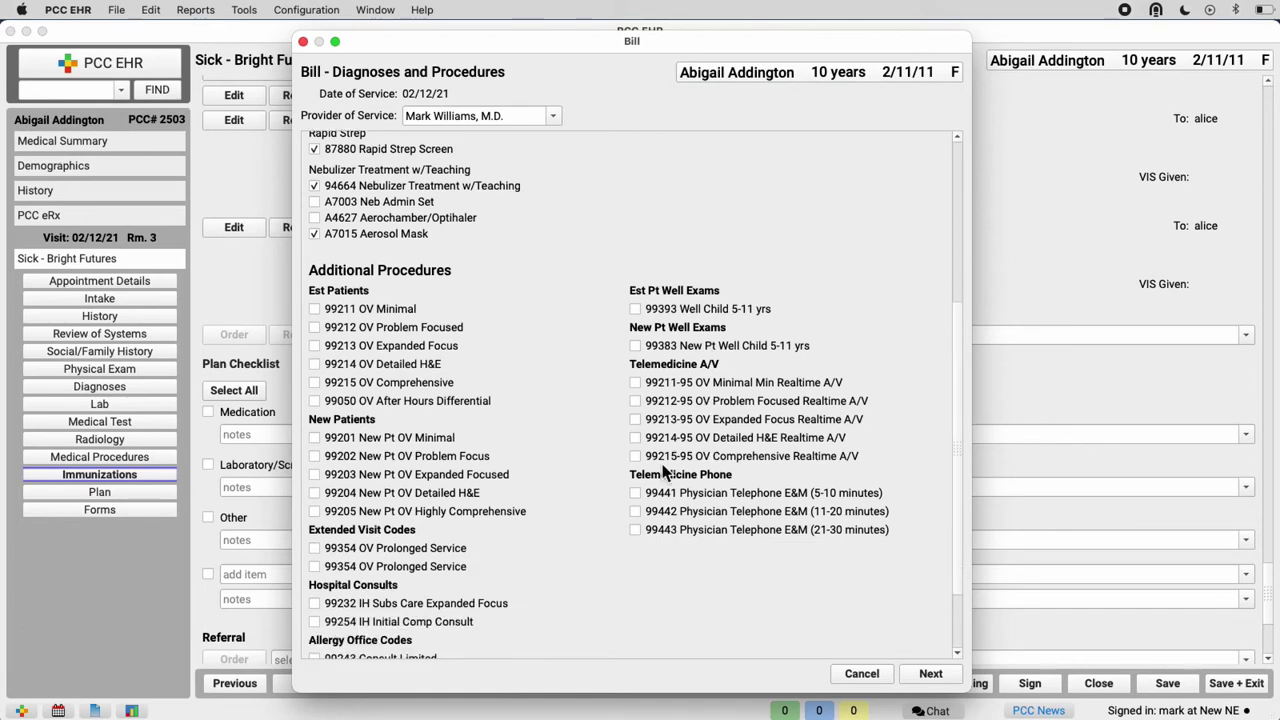
scroll(598, 453, down, 2)
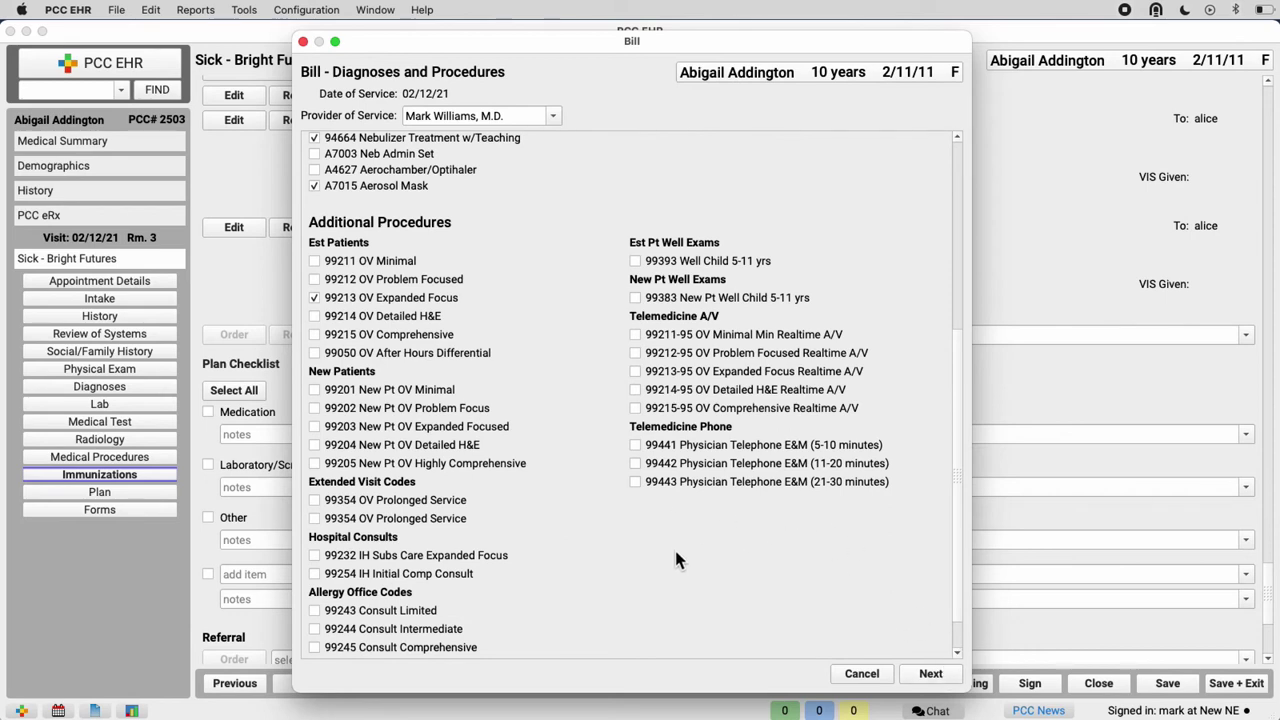
scroll(589, 525, up, 5)
scroll(589, 525, up, 3)
scroll(589, 538, up, 2)
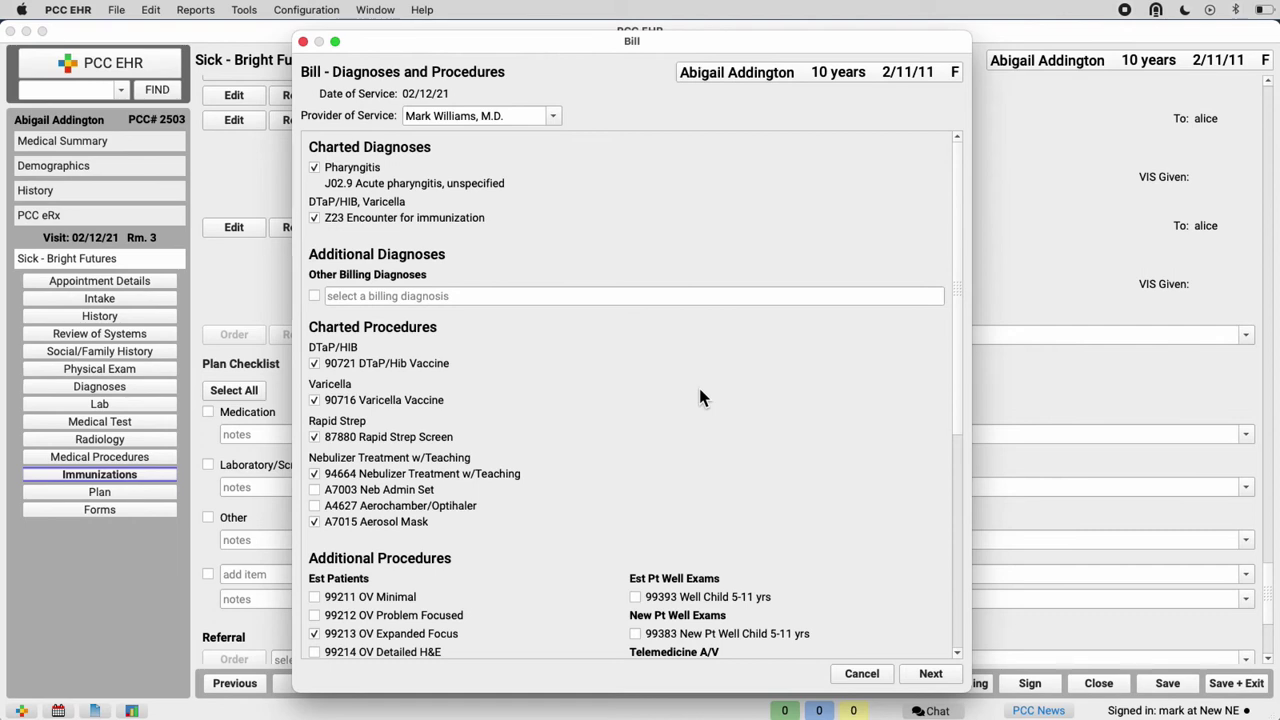
click(930, 673)
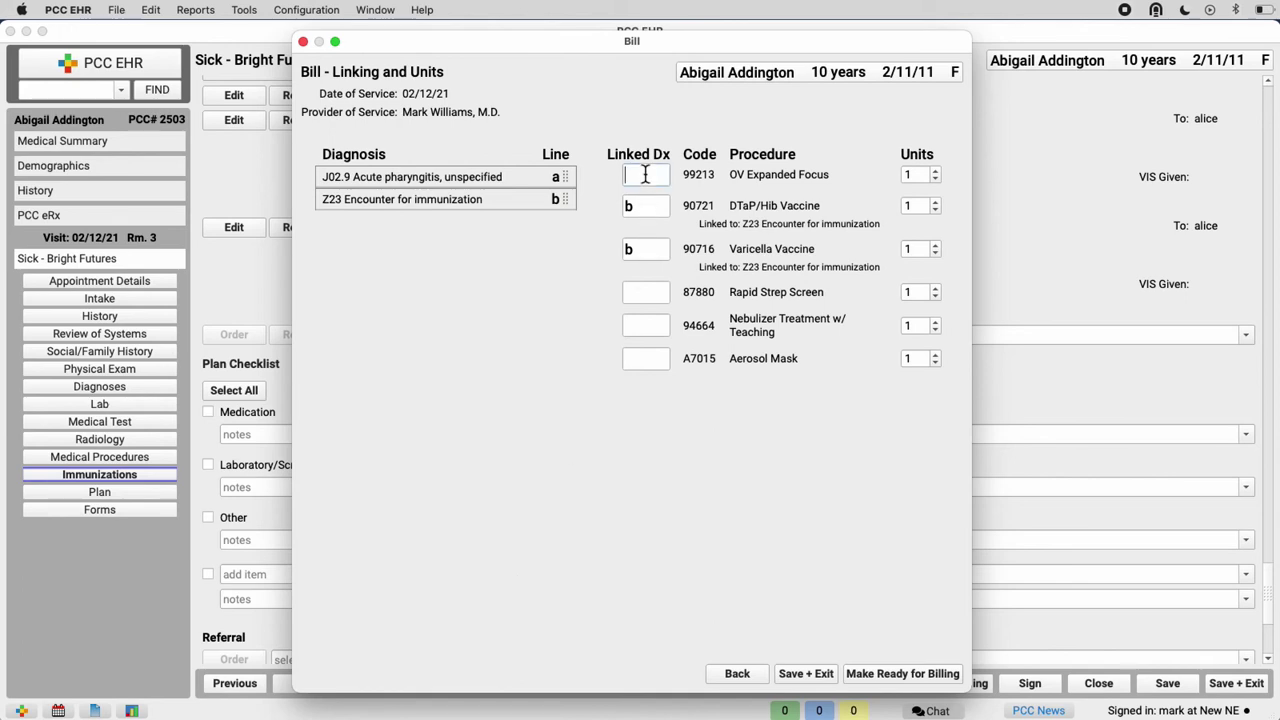
- Link 99213, 87880, 94664 and A7015 to diagnosis 'a', and bill A7015 at 3 units
text(a)
click(637, 306)
text(a)
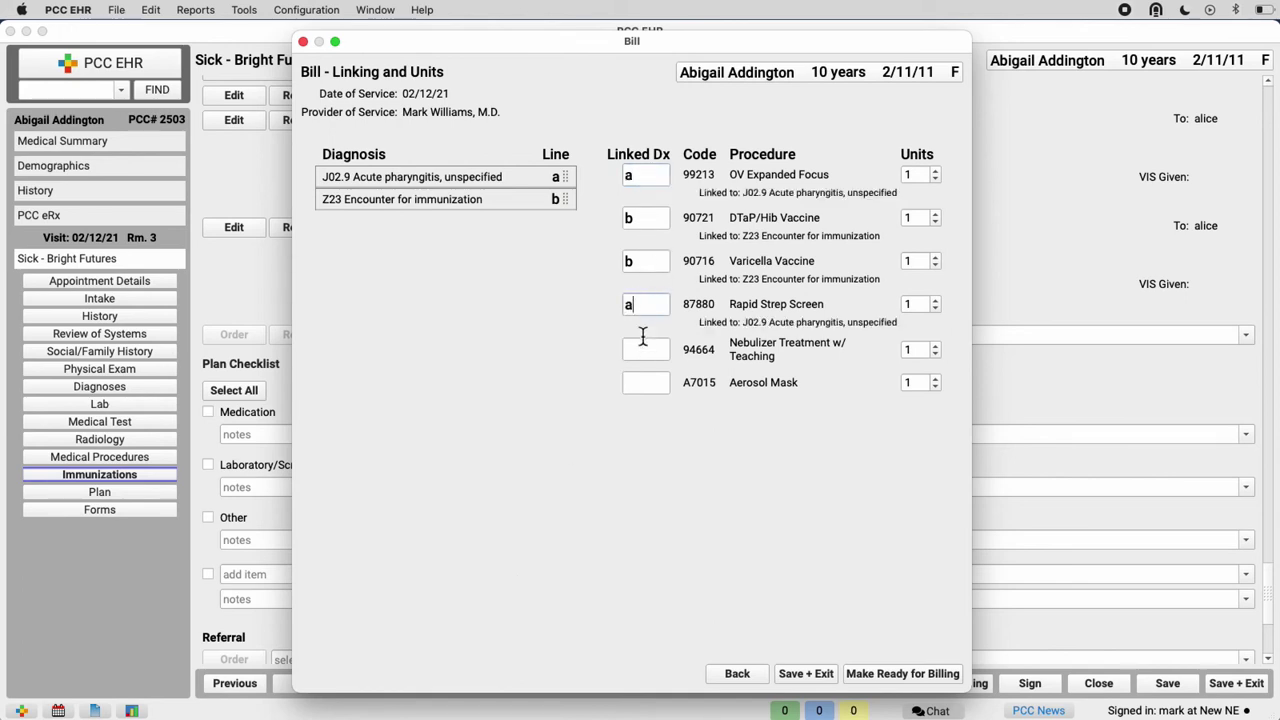
click(643, 348)
text(a)
click(650, 394)
text(a)
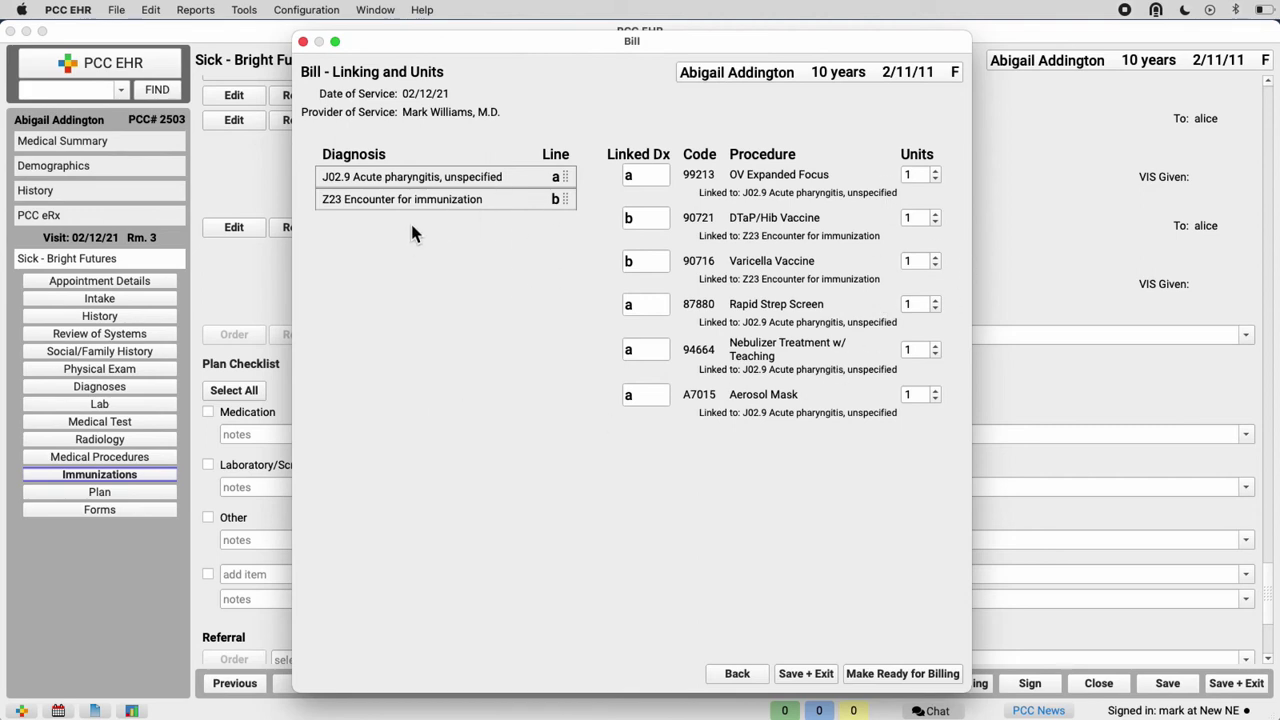
double_click(936, 394)
- Make the sick-visit encounter ready for billing, then sign its chart note in the Sign Visit dialog
click(912, 677)
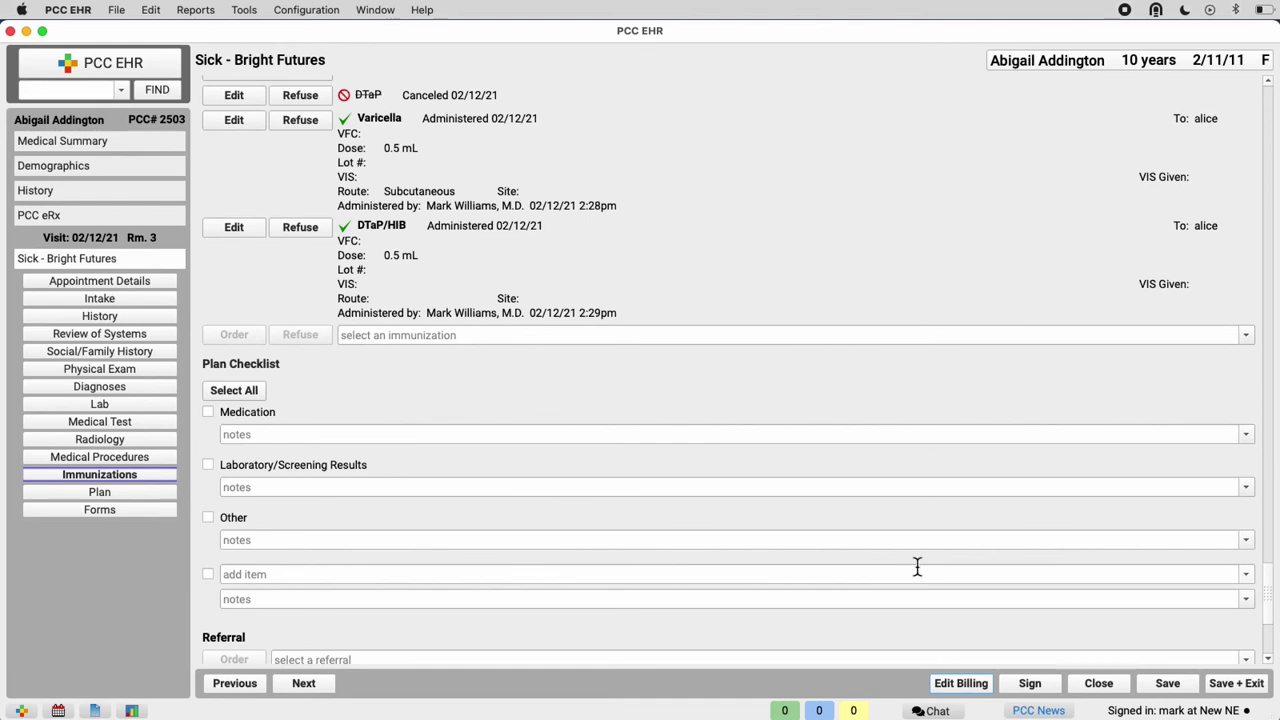
click(1032, 683)
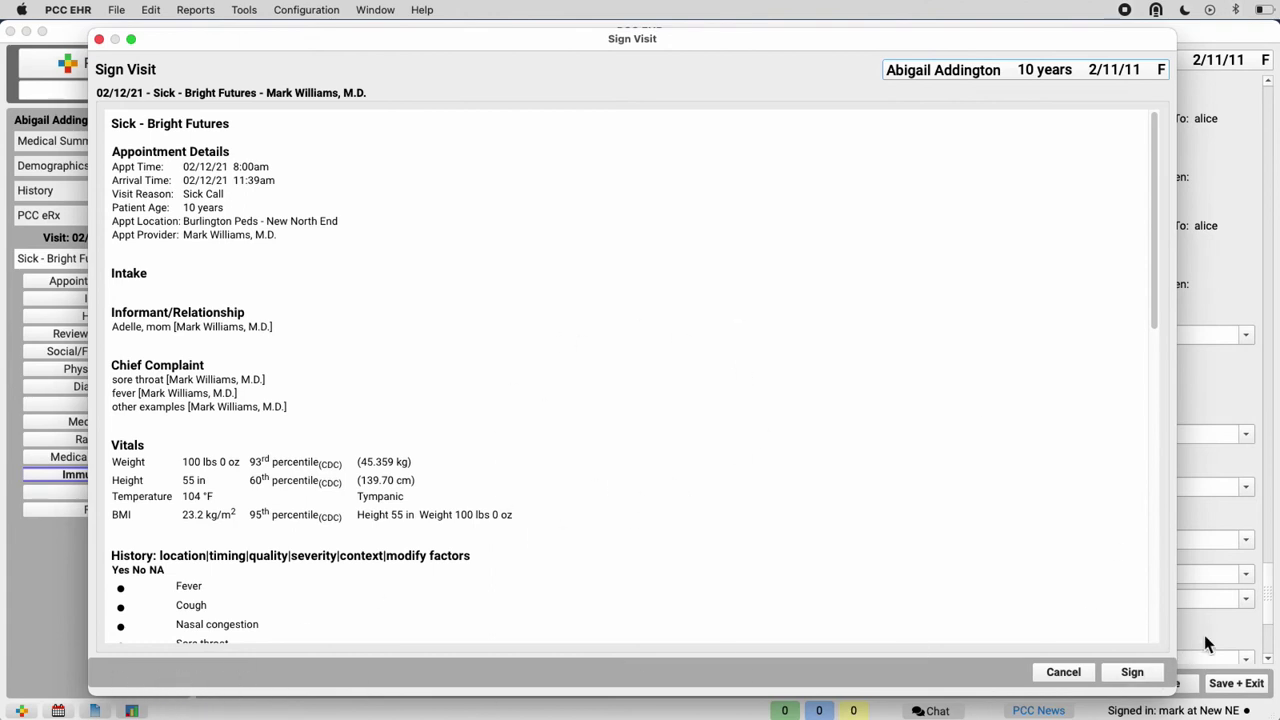
click(1133, 673)
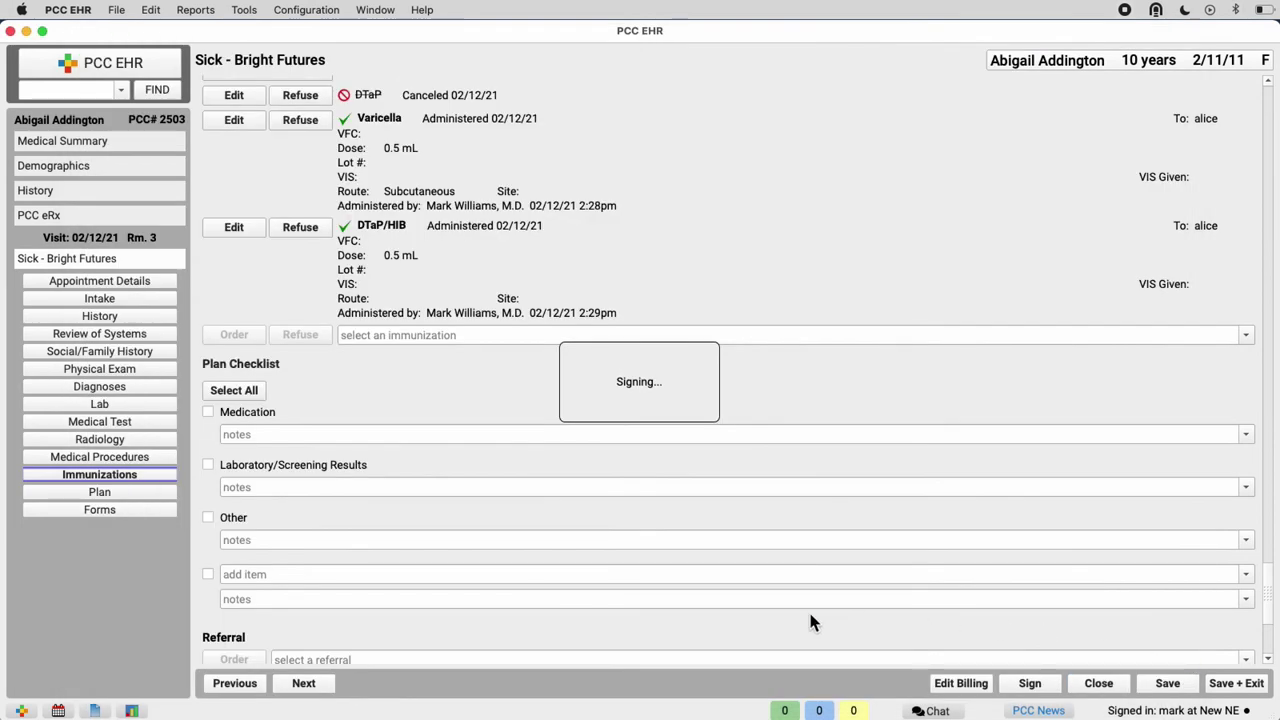